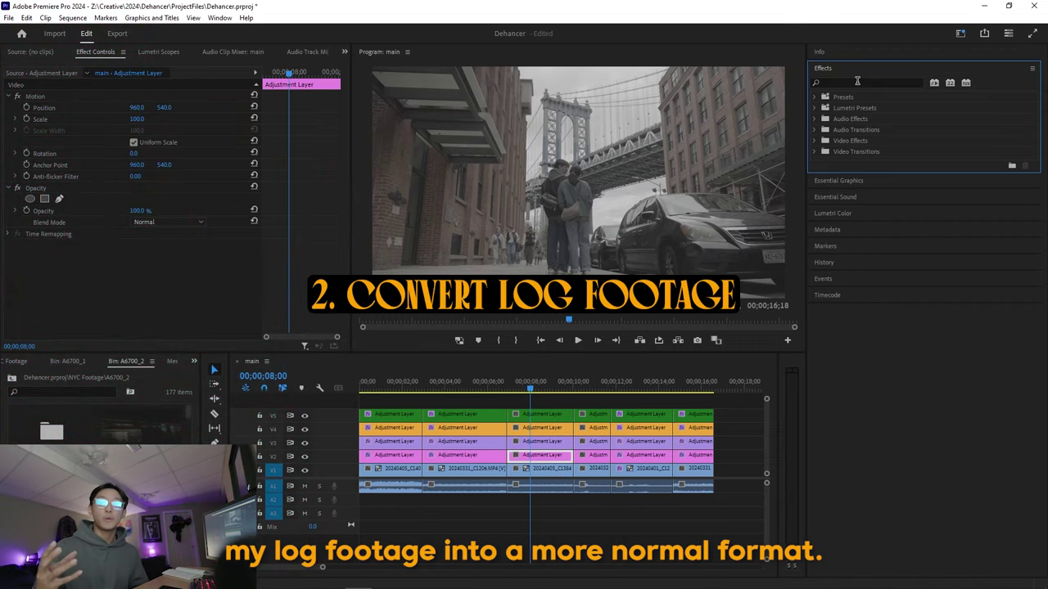
# - Find the Dehancer Pro v2.1 effect and apply it to the selected adjustment layer on track V2
pyautogui.click(857, 81)
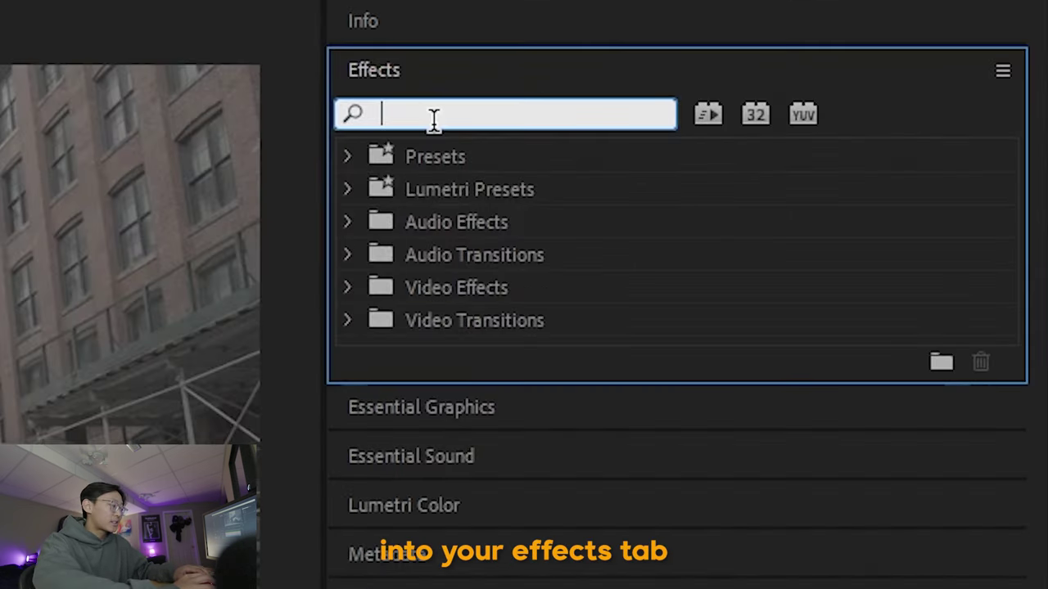
pyautogui.write('dehancer')
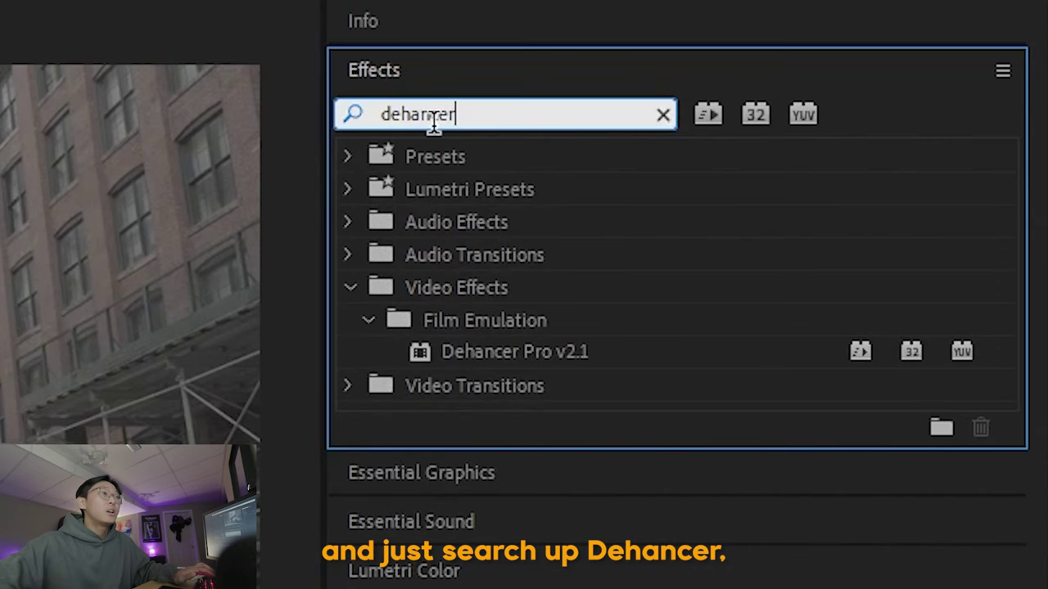
pyautogui.click(480, 356)
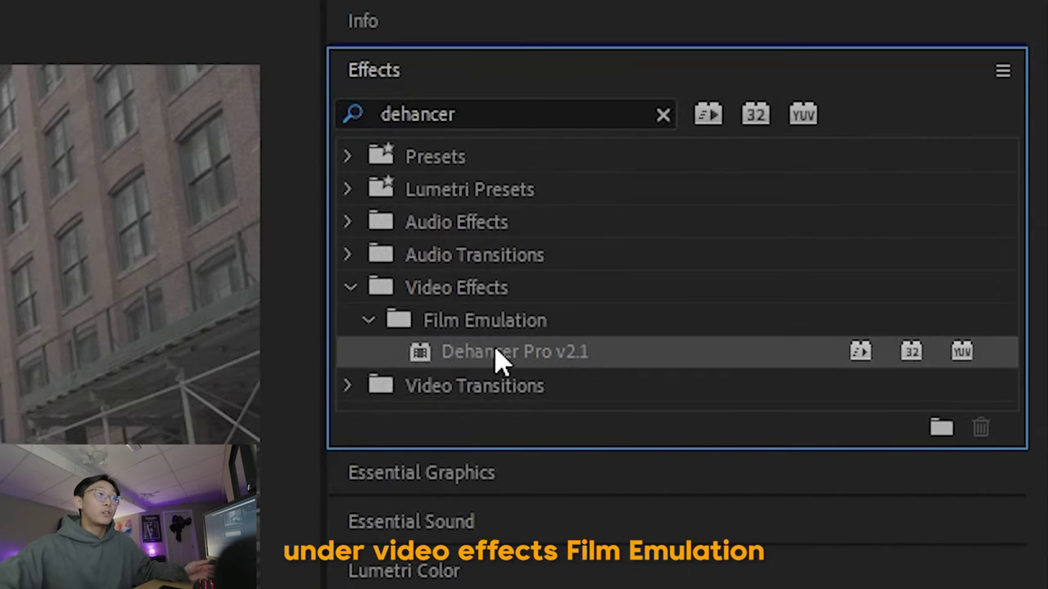
pyautogui.moveTo(498, 361); pyautogui.dragTo(543, 459)
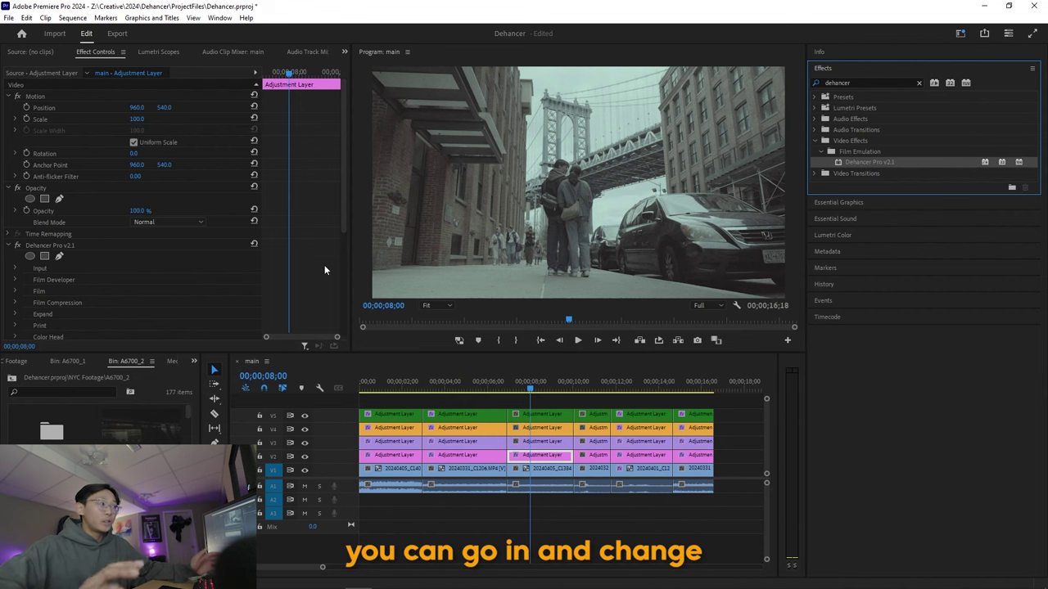
# - Disable the film stock in the Dehancer Pro effect's Film settings and expand the Film Compression settings
pyautogui.scroll(-2, 324, 264)
pyautogui.click(15, 235)
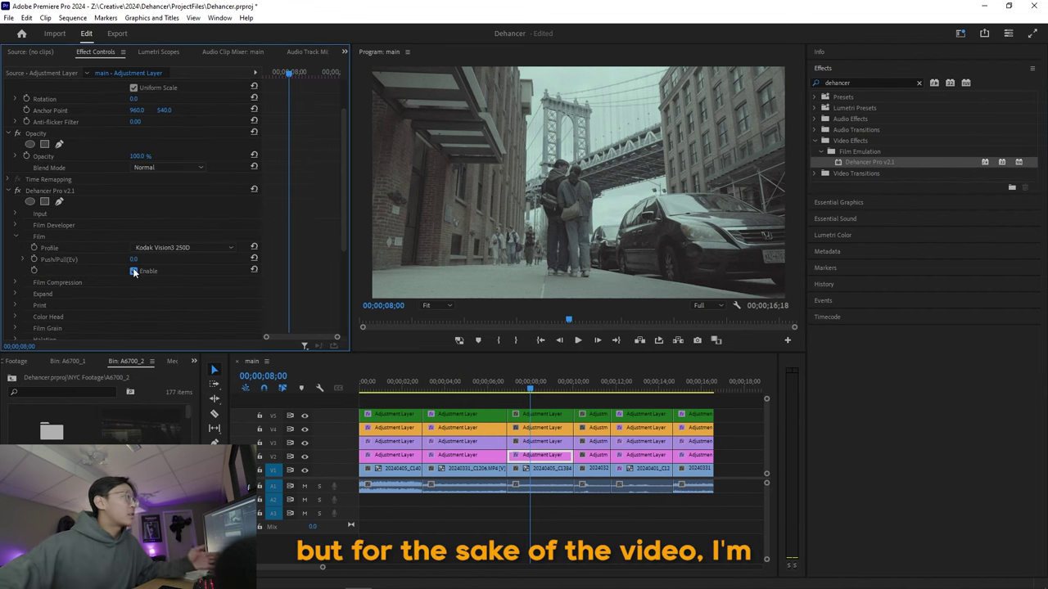
pyautogui.click(135, 271)
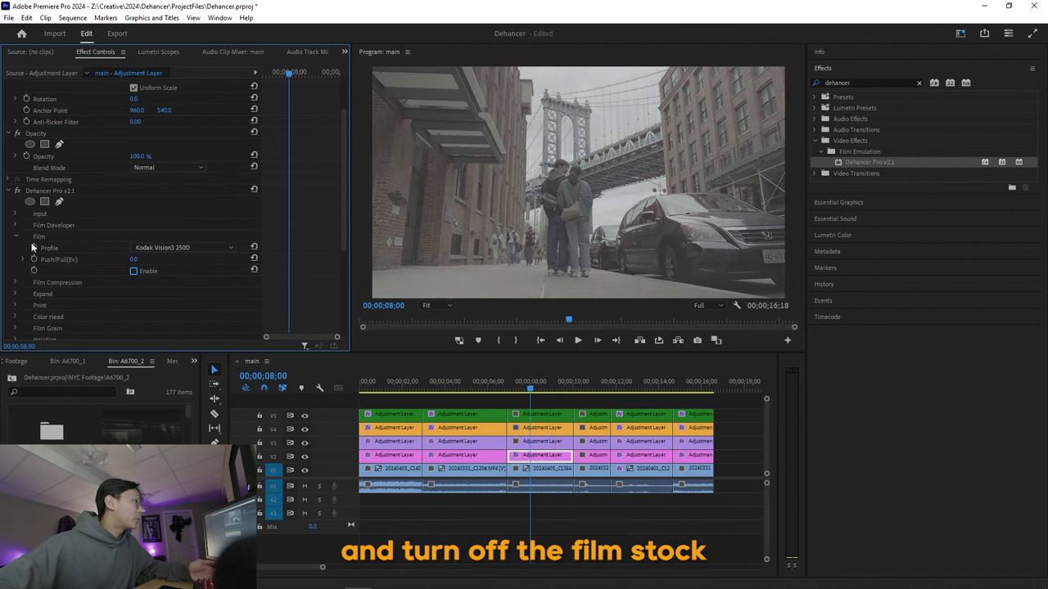
pyautogui.scroll(-1, 113, 284)
pyautogui.click(18, 271)
# - Set the Dehancer input source to Choose Camera with the Sony / A6700 / S-Log3 profile, and compare the image with V2 hidden and shown
pyautogui.click(15, 202)
pyautogui.scroll(-3, 209, 205)
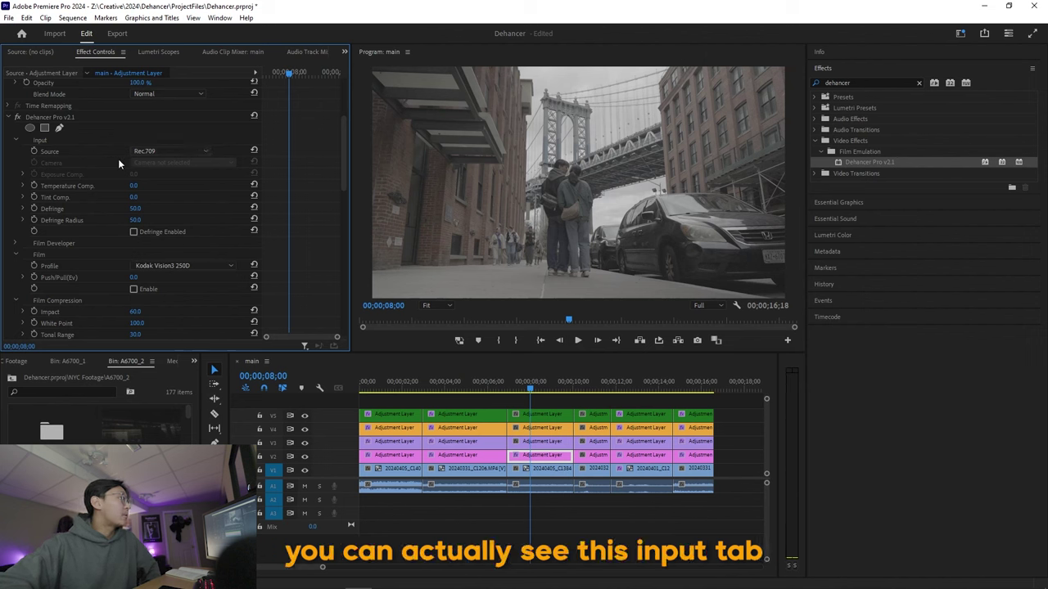
pyautogui.click(176, 152)
pyautogui.click(188, 233)
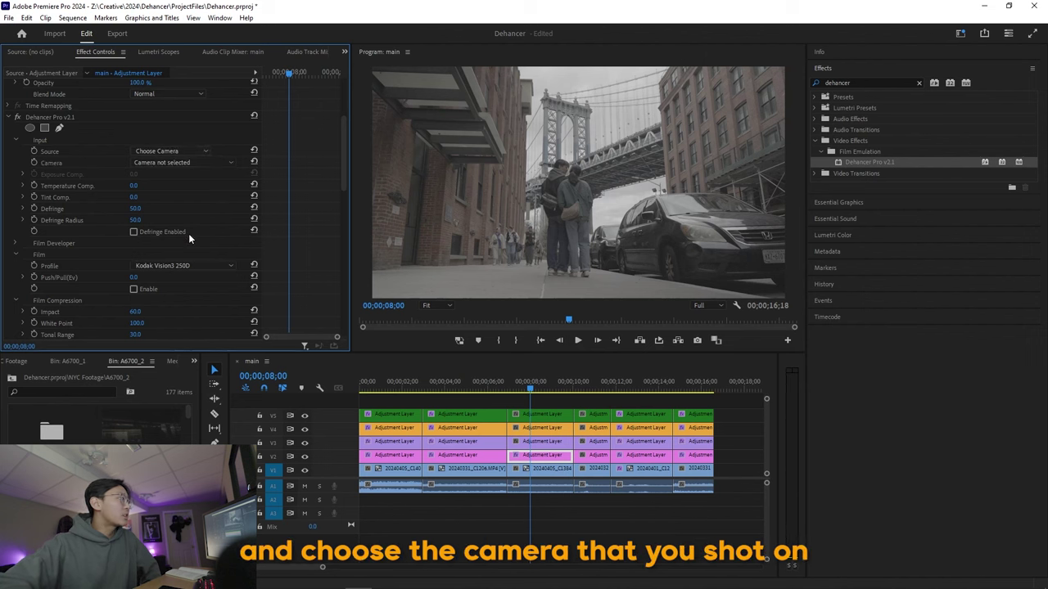
pyautogui.click(208, 162)
pyautogui.scroll(-10, 243, 291)
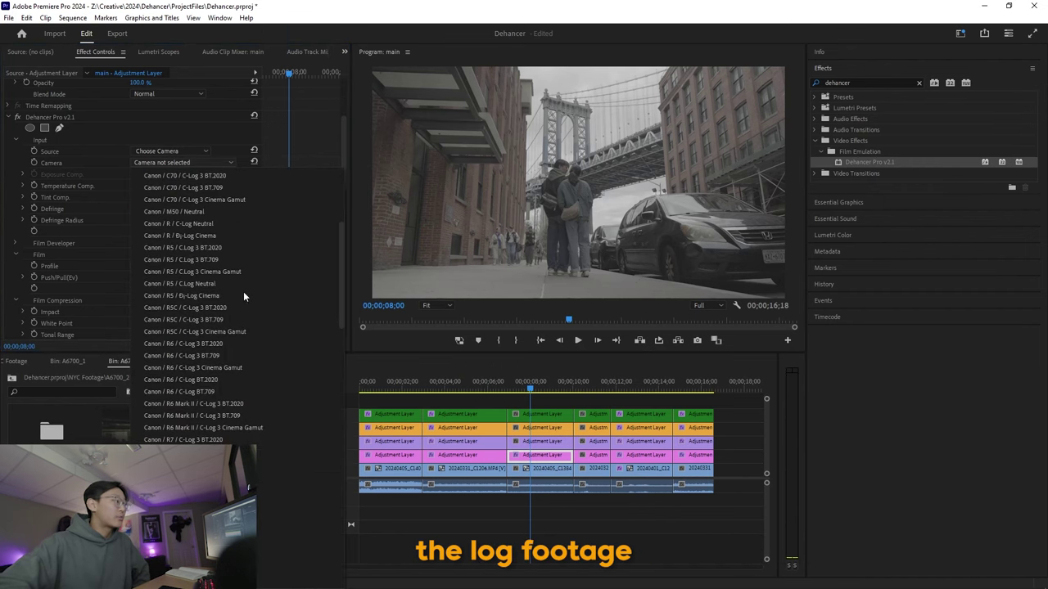
pyautogui.scroll(-8, 244, 300)
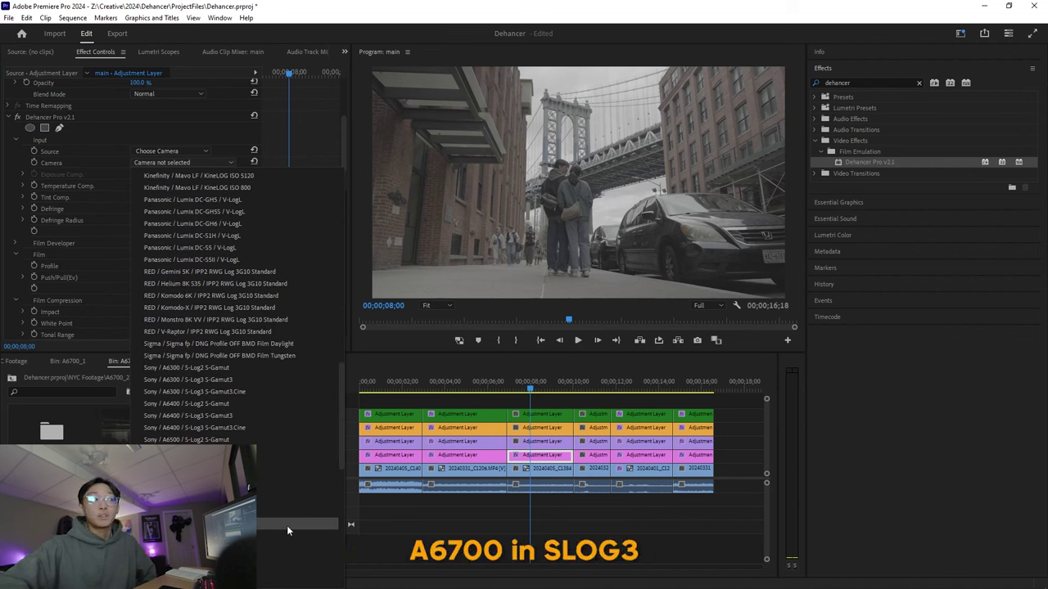
pyautogui.click(287, 526)
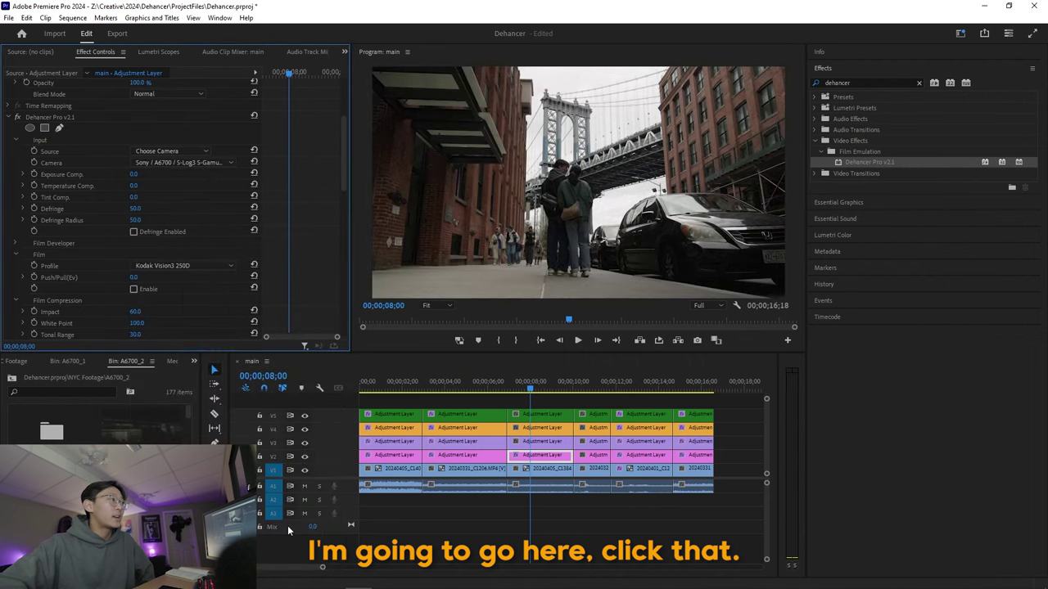
pyautogui.click(305, 457)
pyautogui.click(304, 458)
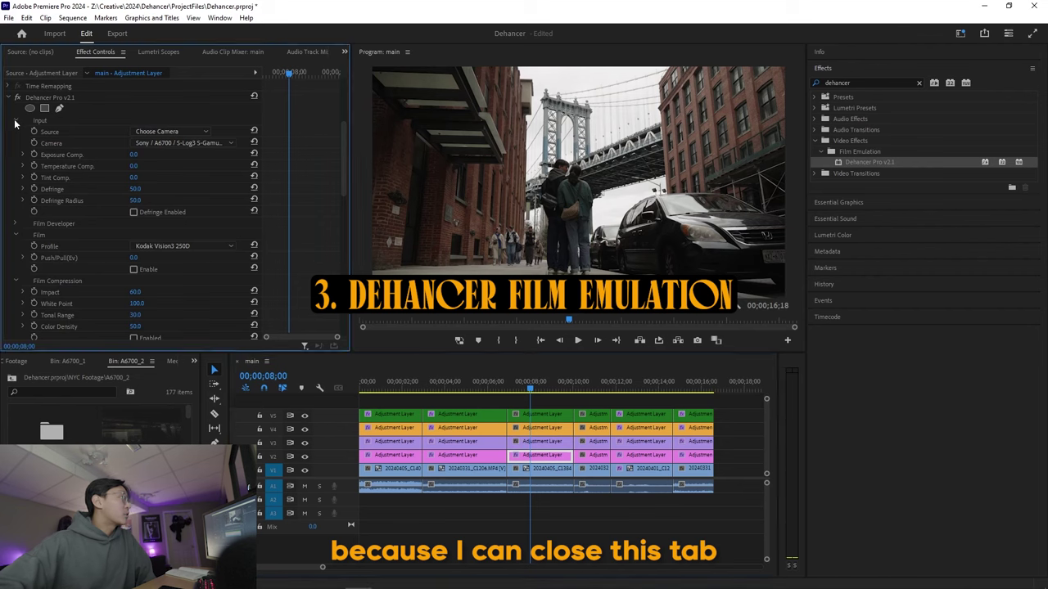
# - Browse the Dehancer film stocks, choose the Kodak Ektar 25 (Exp. 1996) profile and enable the Film section
pyautogui.click(15, 122)
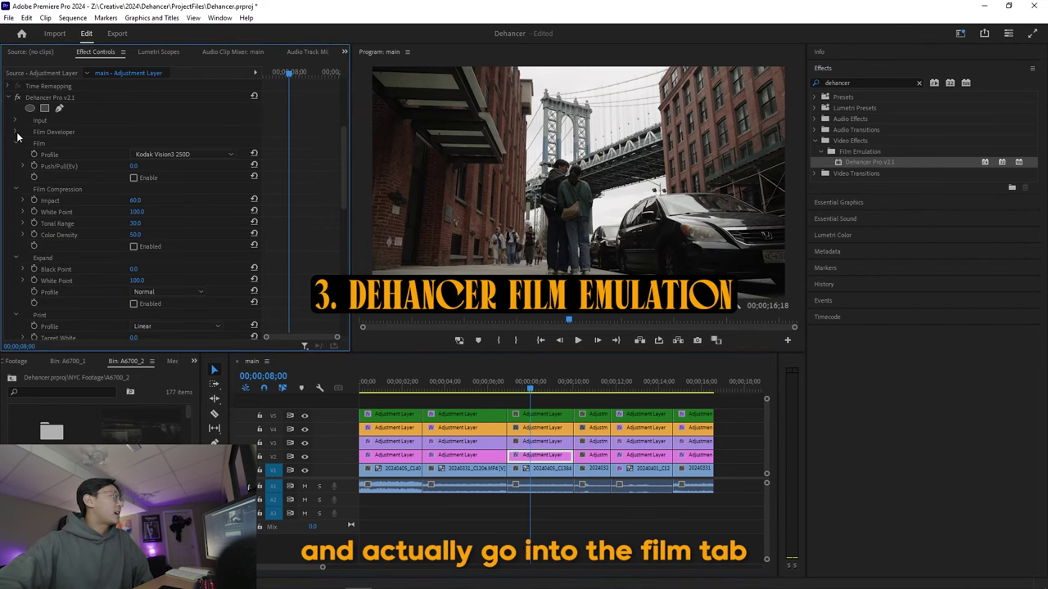
pyautogui.click(172, 153)
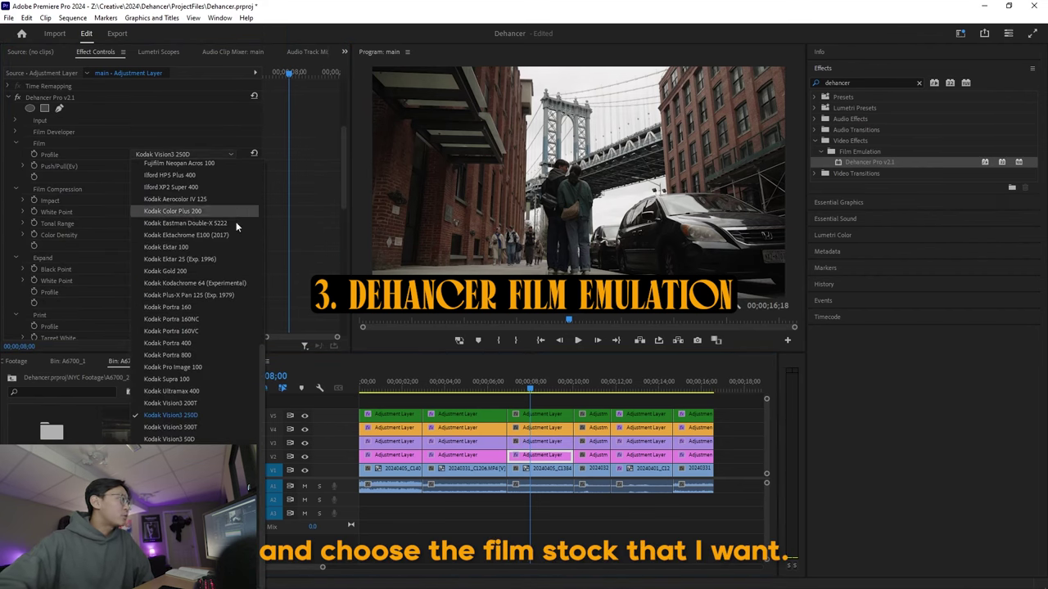
pyautogui.scroll(10, 260, 208)
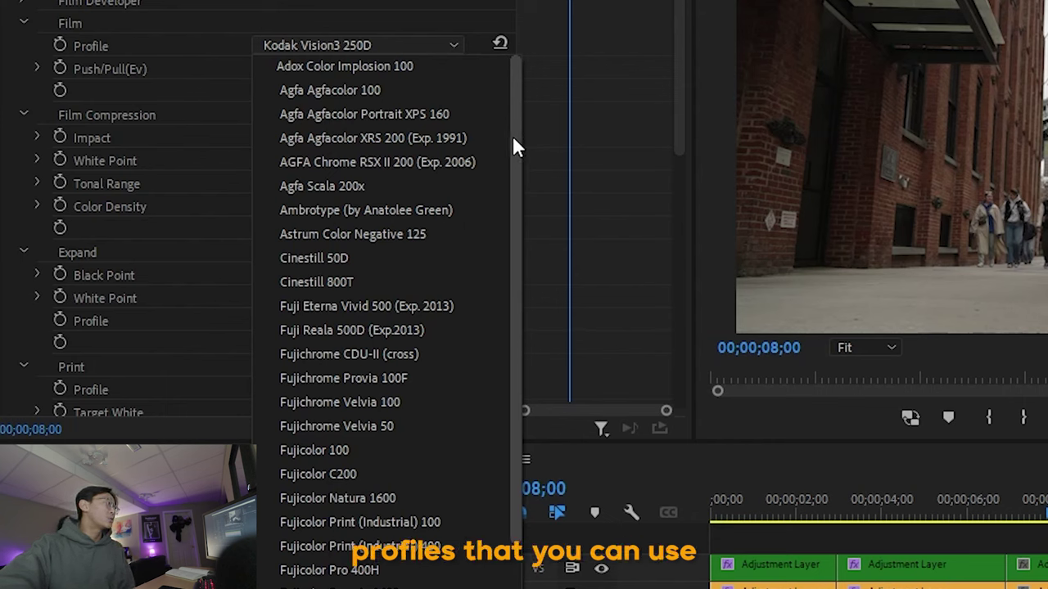
pyautogui.moveTo(514, 138); pyautogui.dragTo(599, 588)
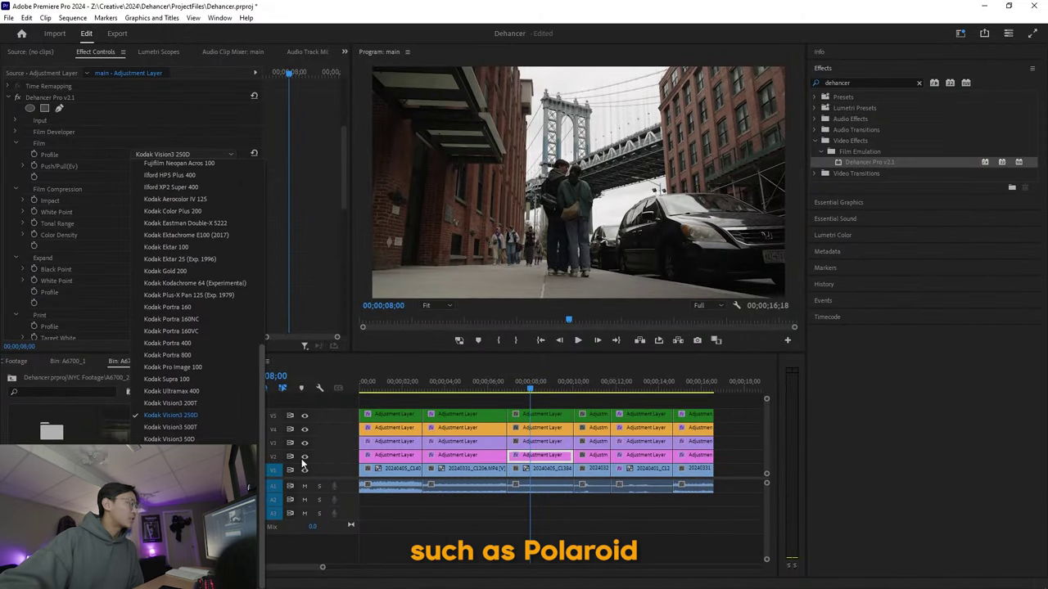
pyautogui.moveTo(301, 463); pyautogui.dragTo(302, 288)
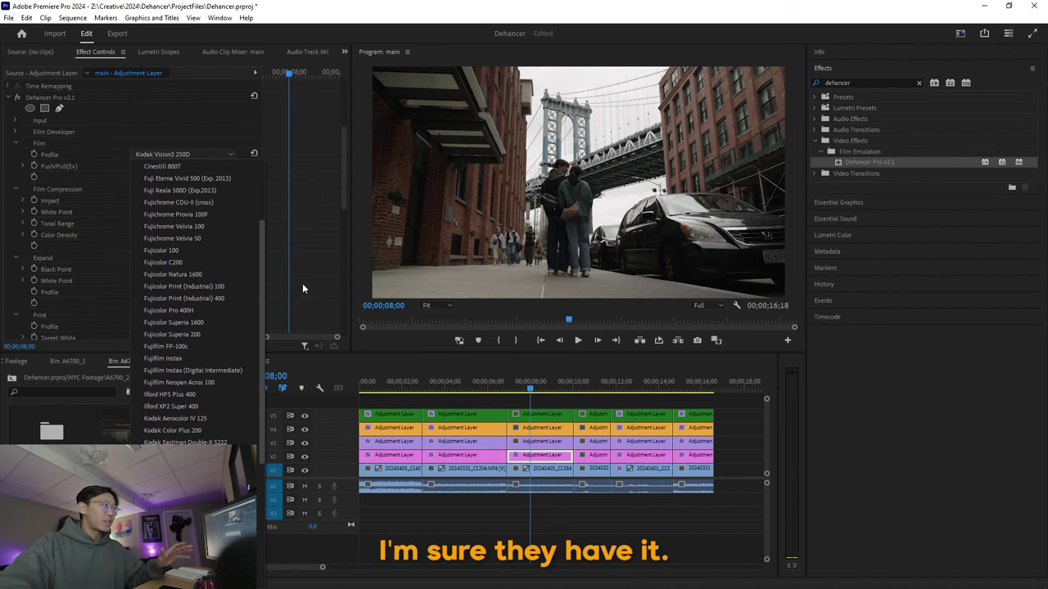
pyautogui.click(176, 442)
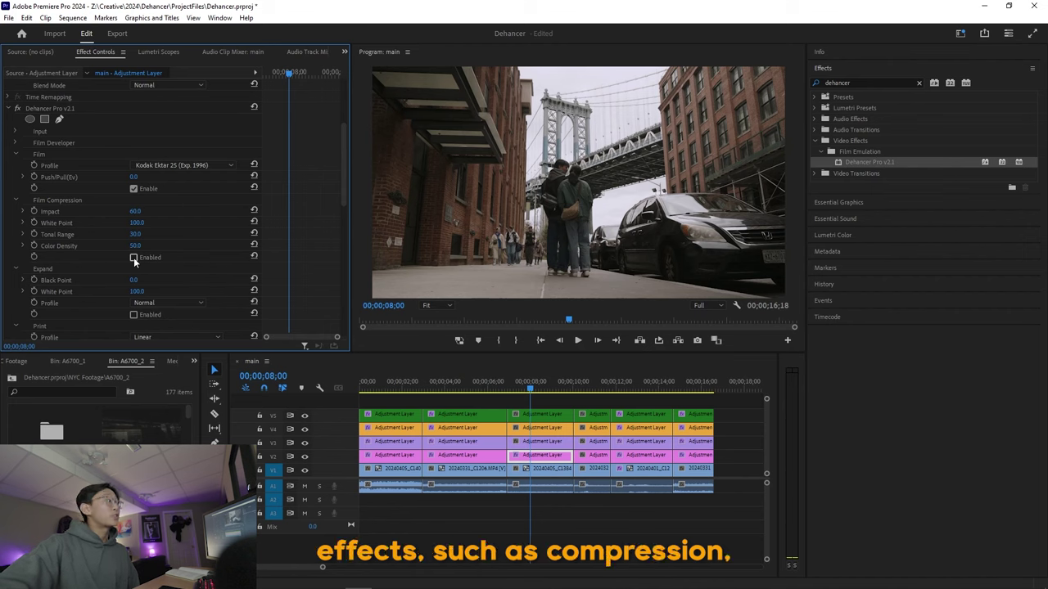
# - Set the Dehancer Print profile to Kodak 2383 Print Film and enable the Print section
pyautogui.scroll(-5, 204, 246)
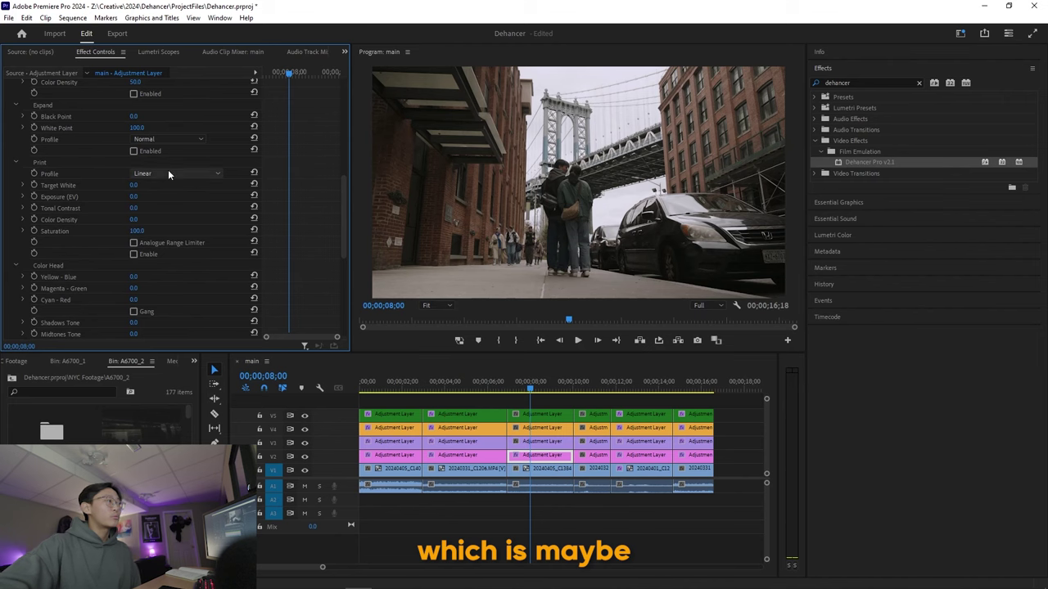
pyautogui.click(168, 175)
pyautogui.click(164, 190)
# - Enable Film Grain, try the Custom grain profile, and settle on 35 mm ISO 50
pyautogui.scroll(-2, 164, 213)
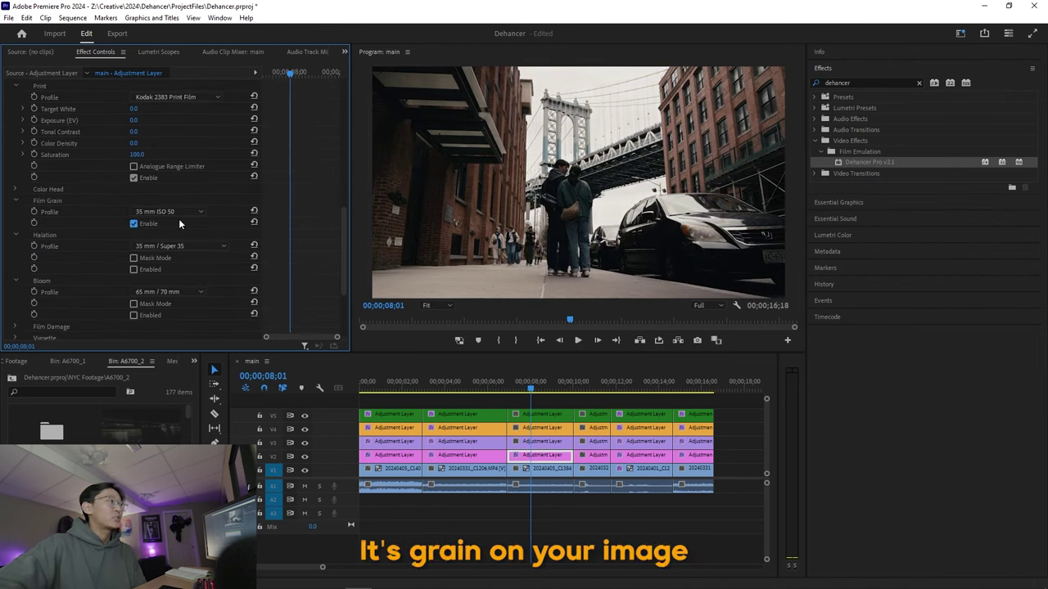
pyautogui.click(170, 212)
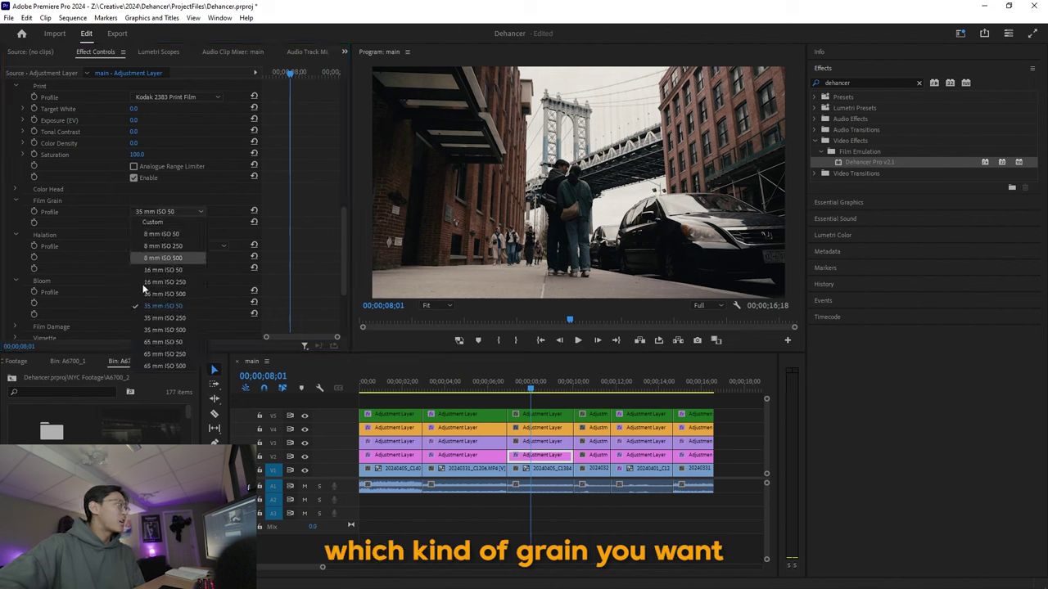
pyautogui.click(163, 221)
pyautogui.click(171, 213)
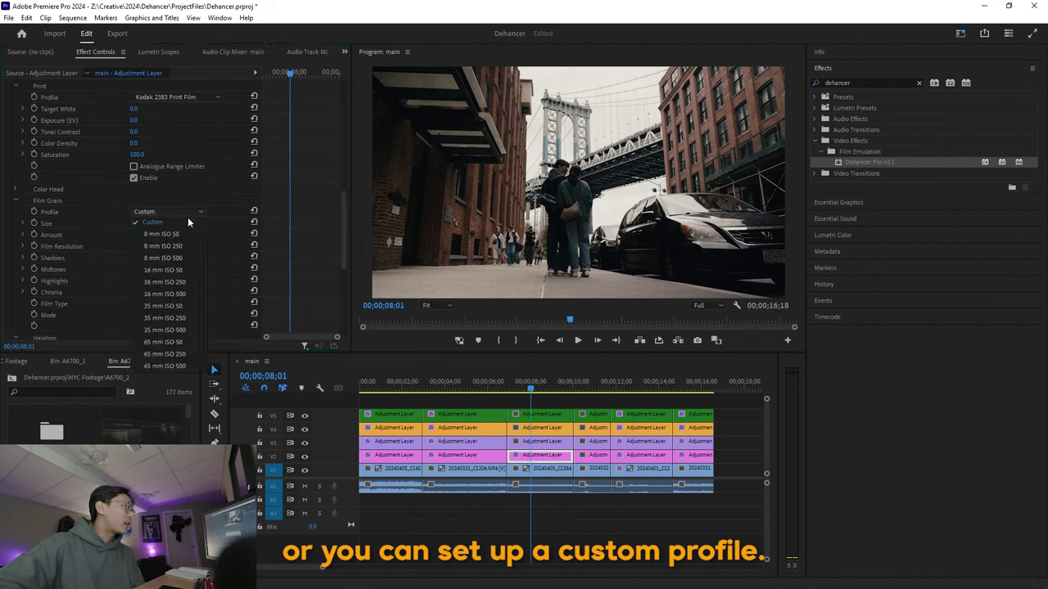
pyautogui.click(167, 306)
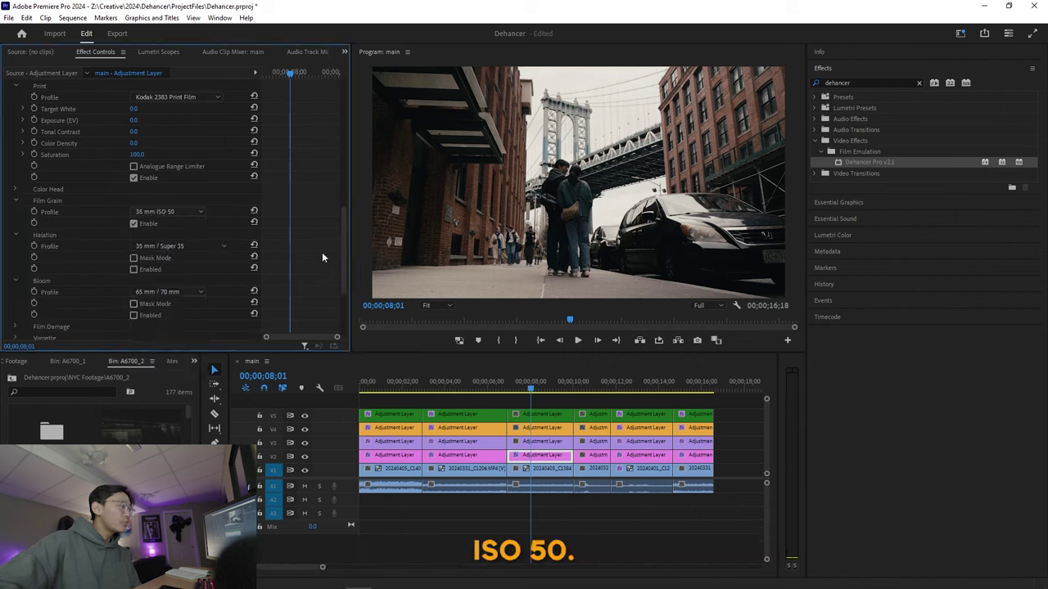
# - Enable Halation and Bloom in the Dehancer effect, and compare the image with track V2 hidden and shown
pyautogui.click(132, 271)
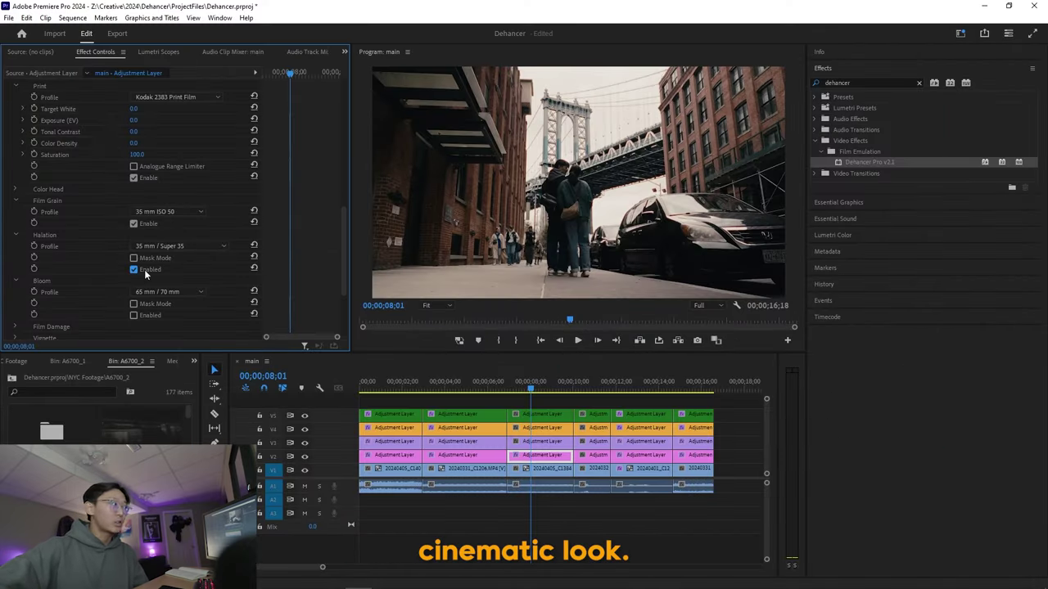
pyautogui.click(134, 316)
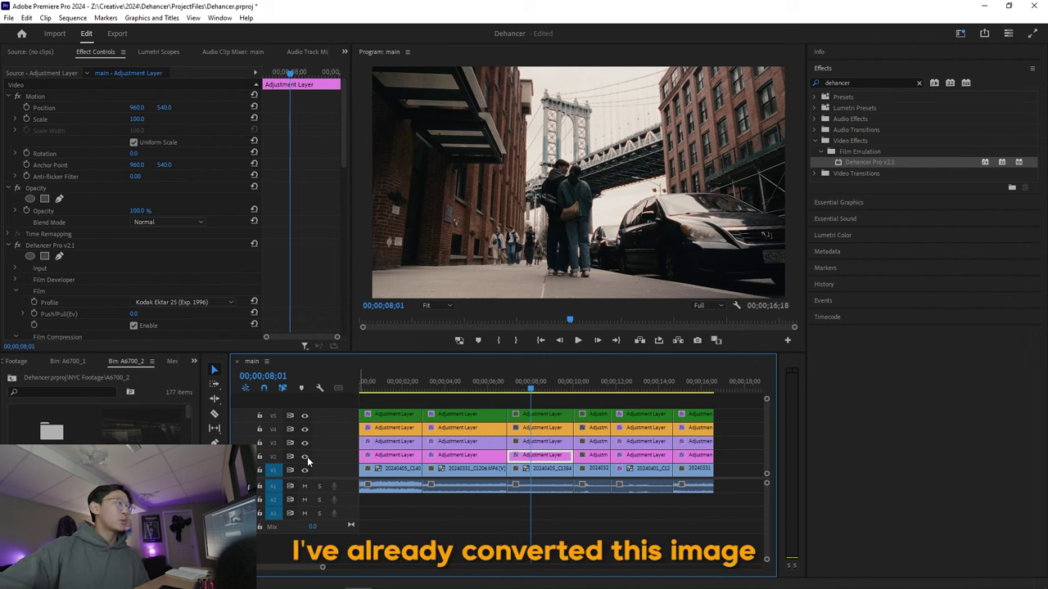
pyautogui.click(306, 457)
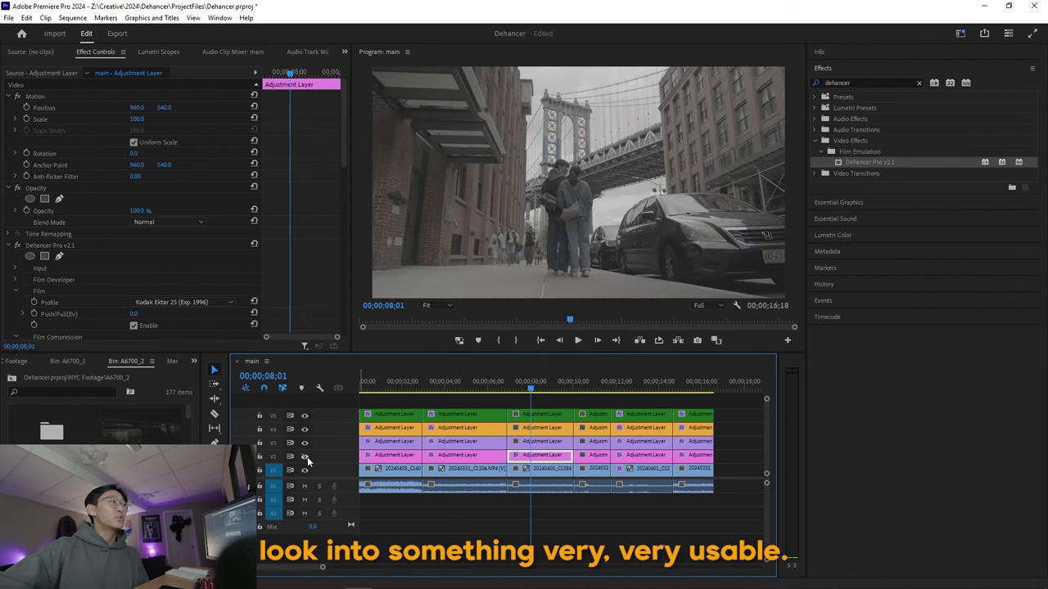
pyautogui.click(307, 456)
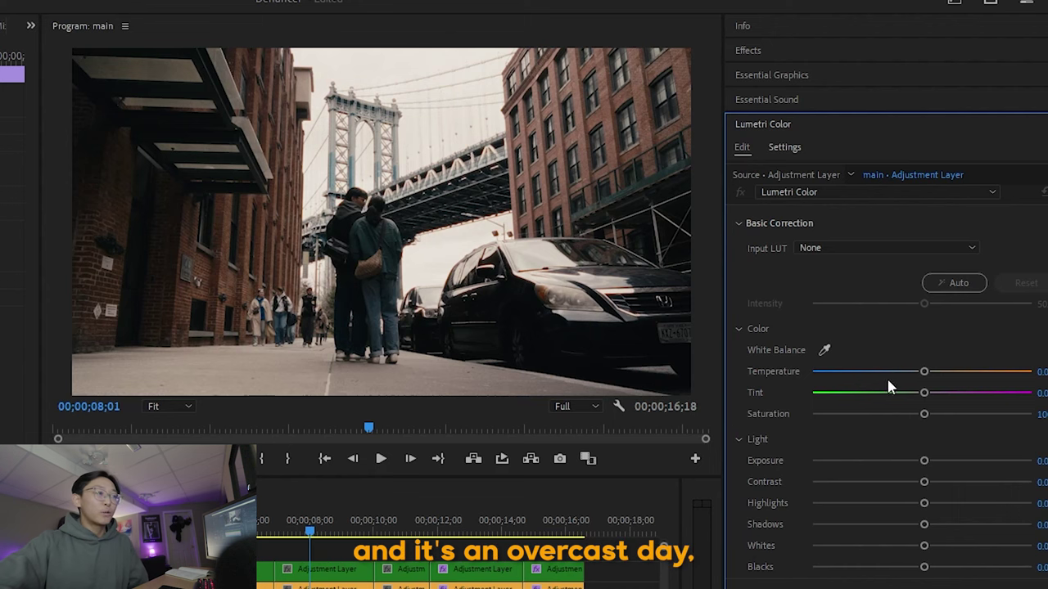
# - Lower Highlights to about -56 and raise Shadows to about 19 in the adjustment layer's Lumetri Basic Correction
pyautogui.moveTo(893, 501); pyautogui.dragTo(859, 502)
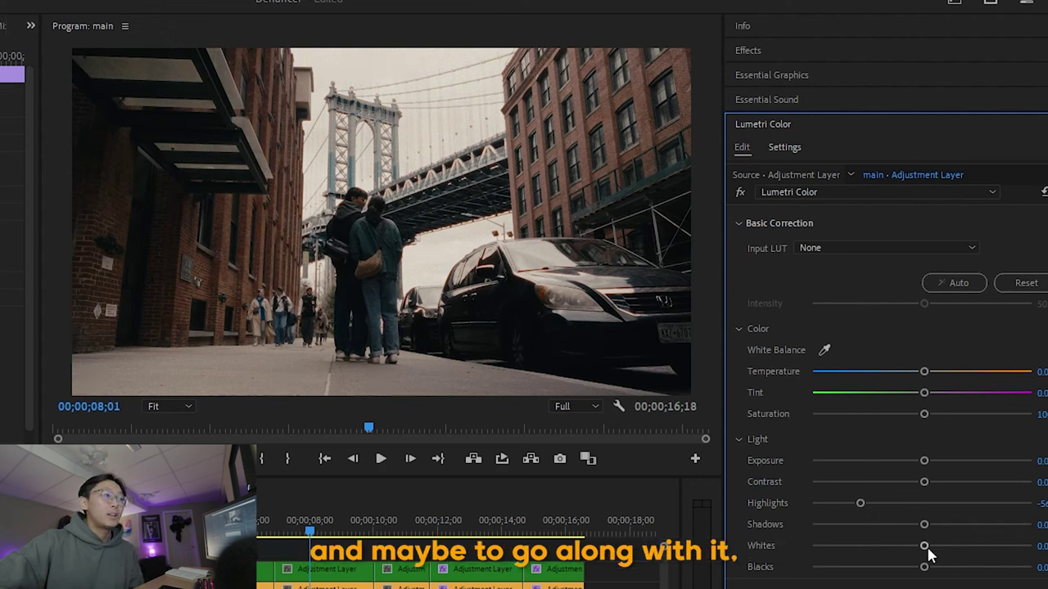
pyautogui.moveTo(928, 525); pyautogui.dragTo(942, 525)
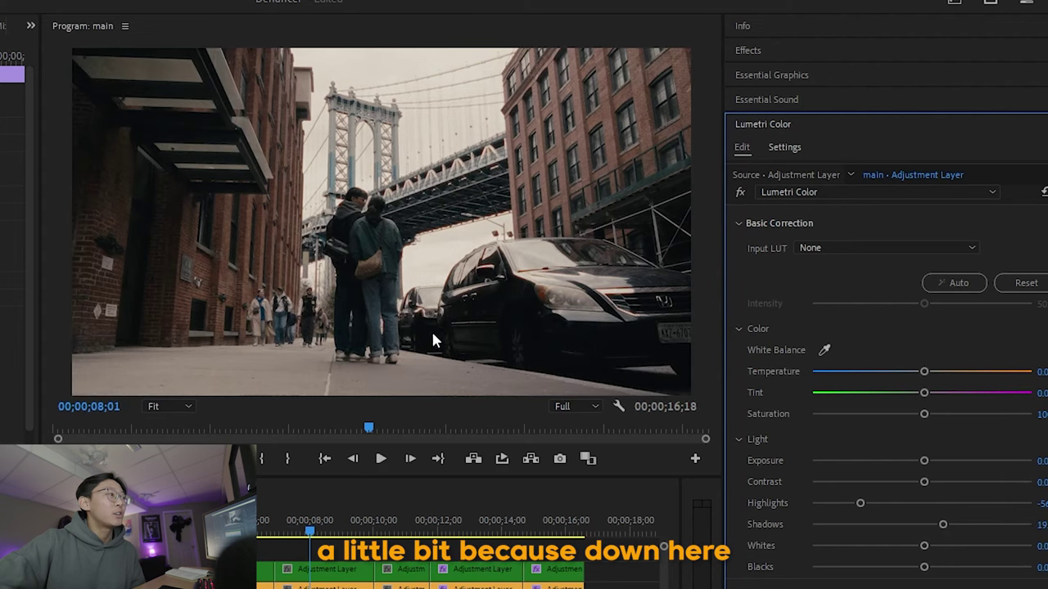